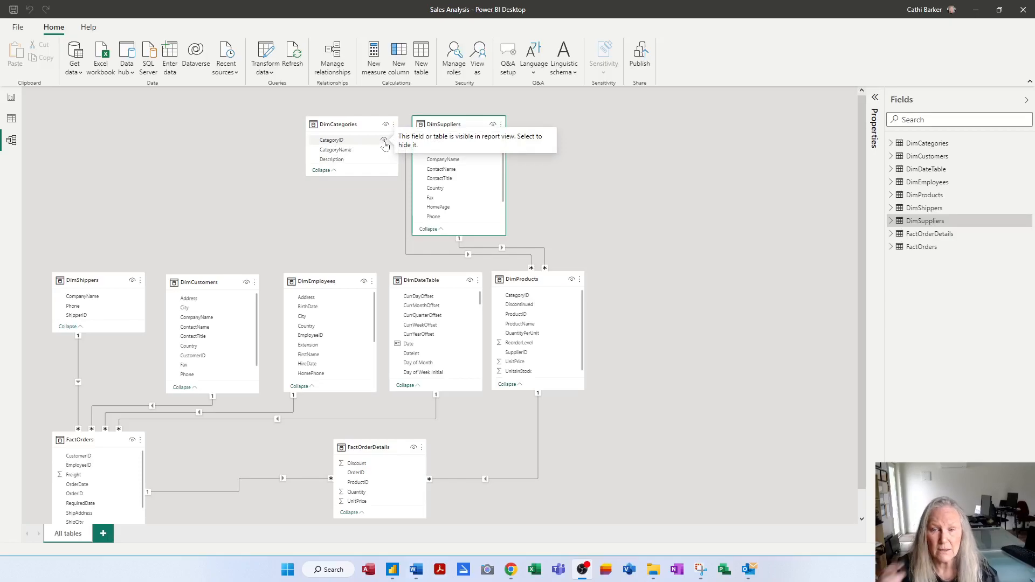
Step: Hide the CategoryID field of DimCategories from report view and check which DimCategories and DimCustomers fields the report offers
left_click(384, 142)
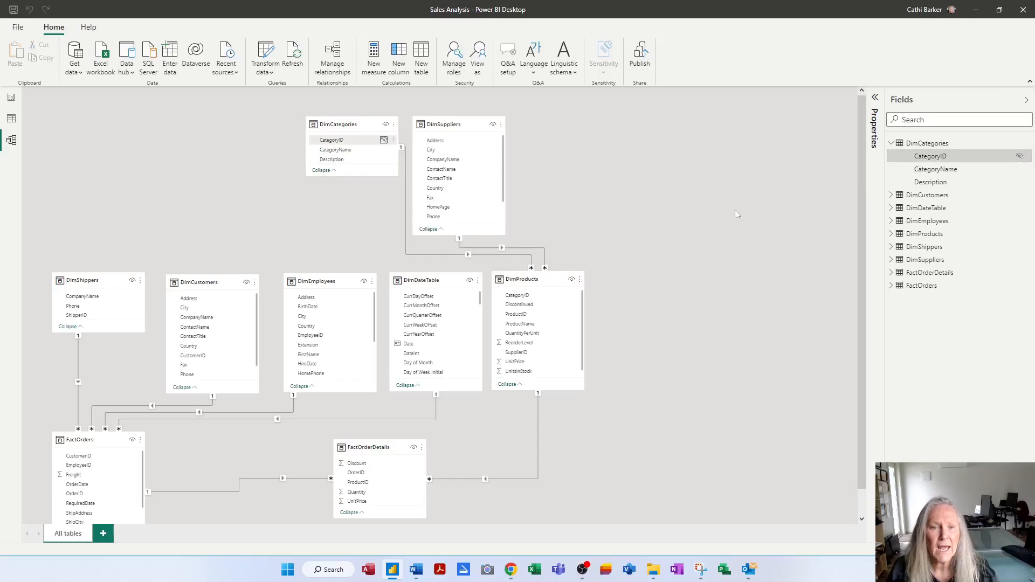
left_click(11, 99)
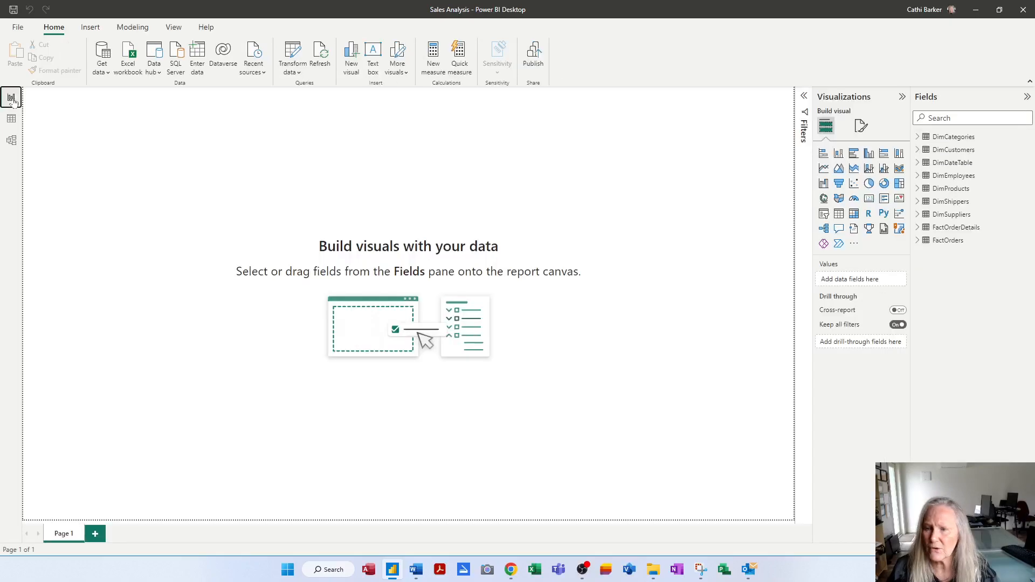
left_click(917, 137)
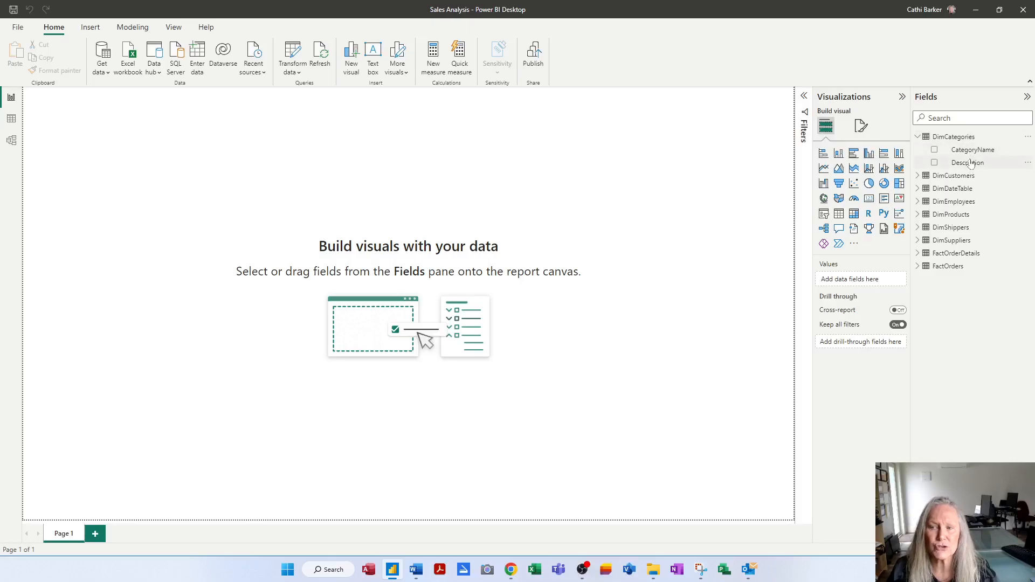
left_click(918, 177)
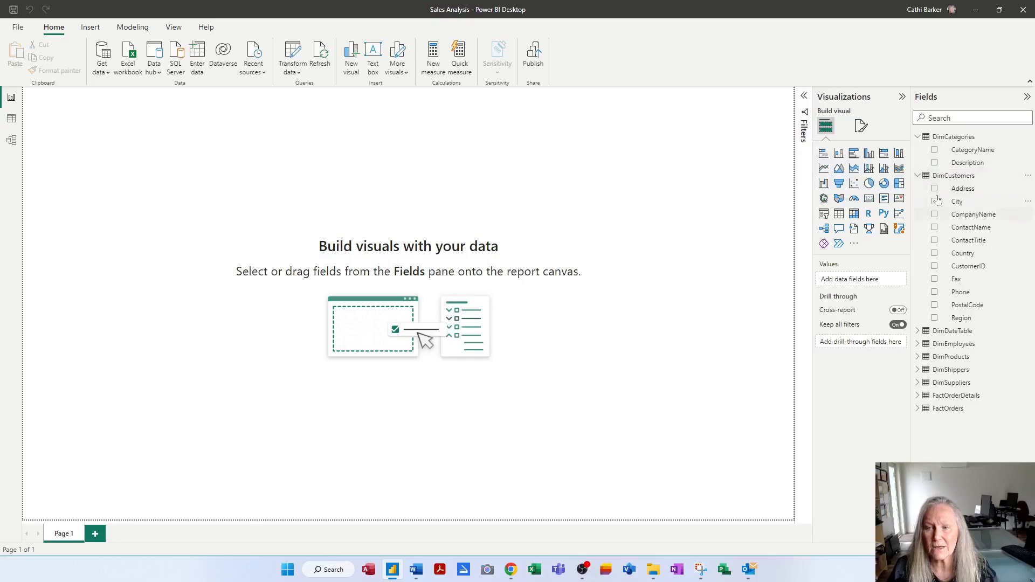
left_click(917, 177)
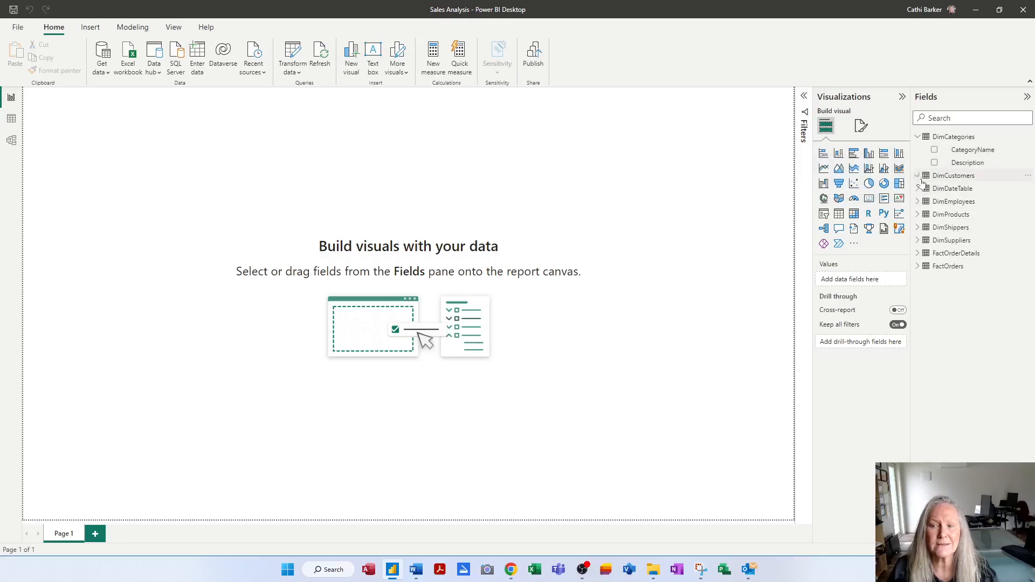
left_click(918, 138)
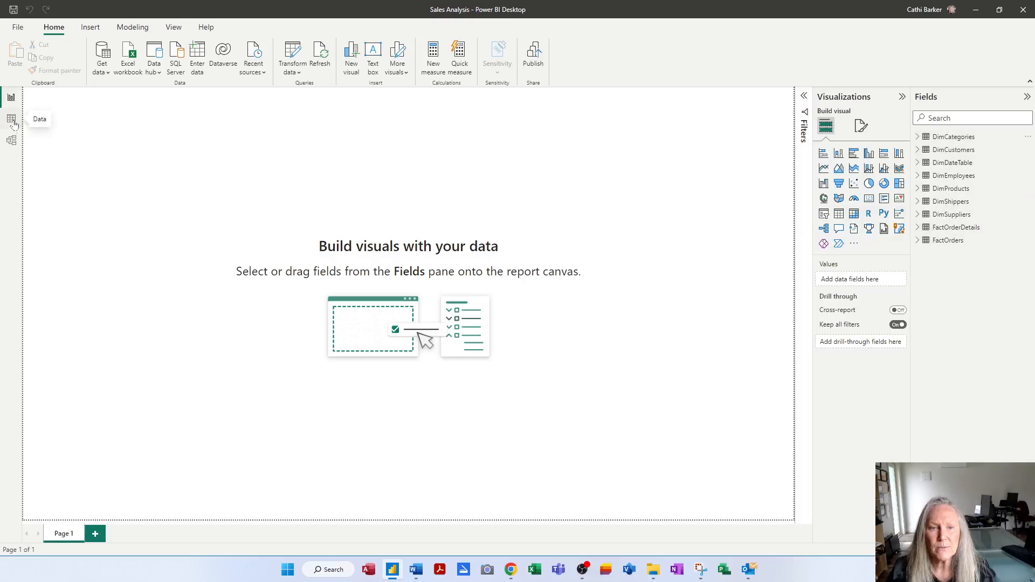
Step: In the model view, hide the Address, Fax, HomePage, Phone, PostalCode and SupplierID fields of the DimSuppliers table
left_click(11, 141)
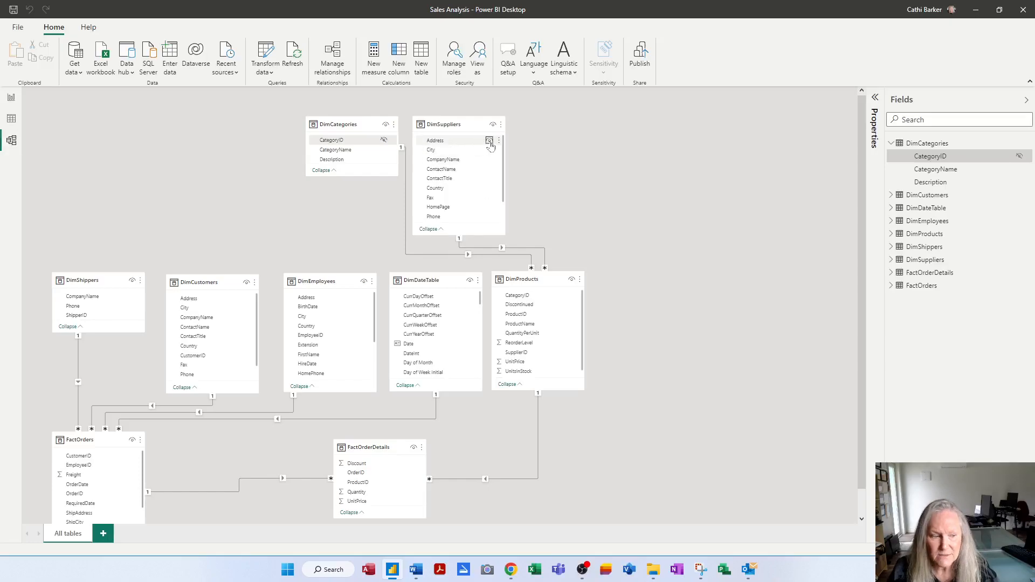
left_click(491, 144)
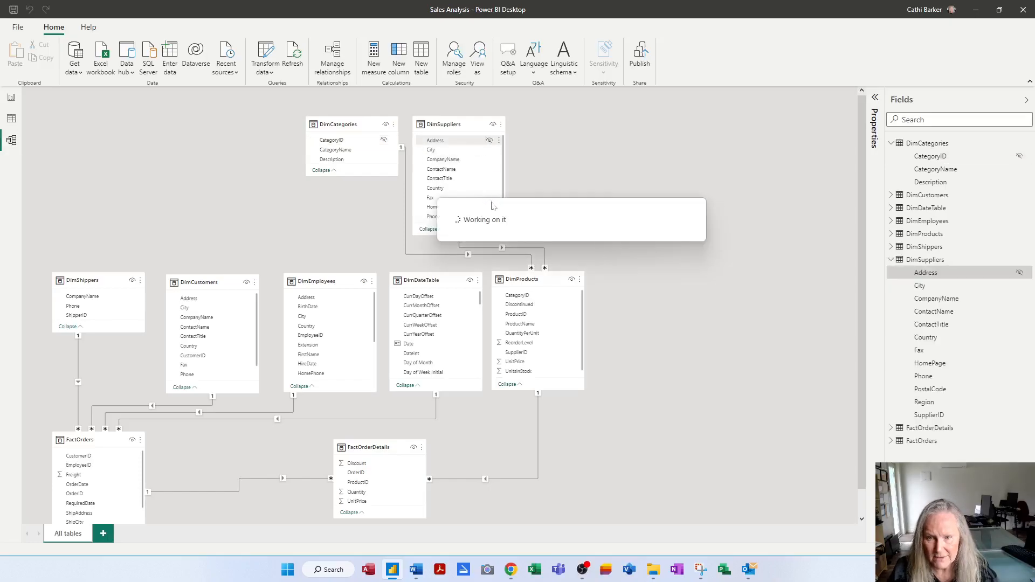
left_click(489, 198)
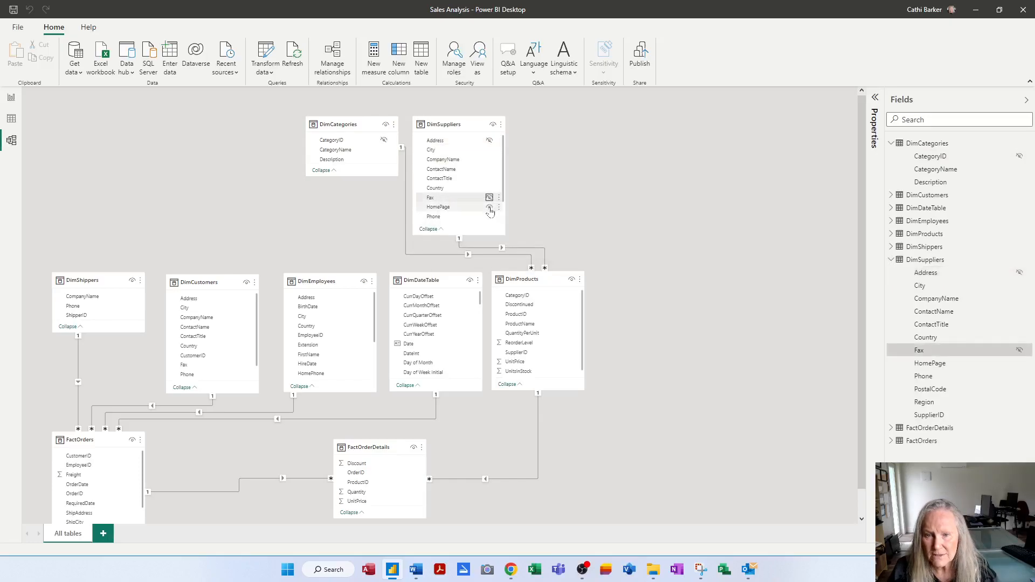
left_click(490, 209)
left_click(489, 207)
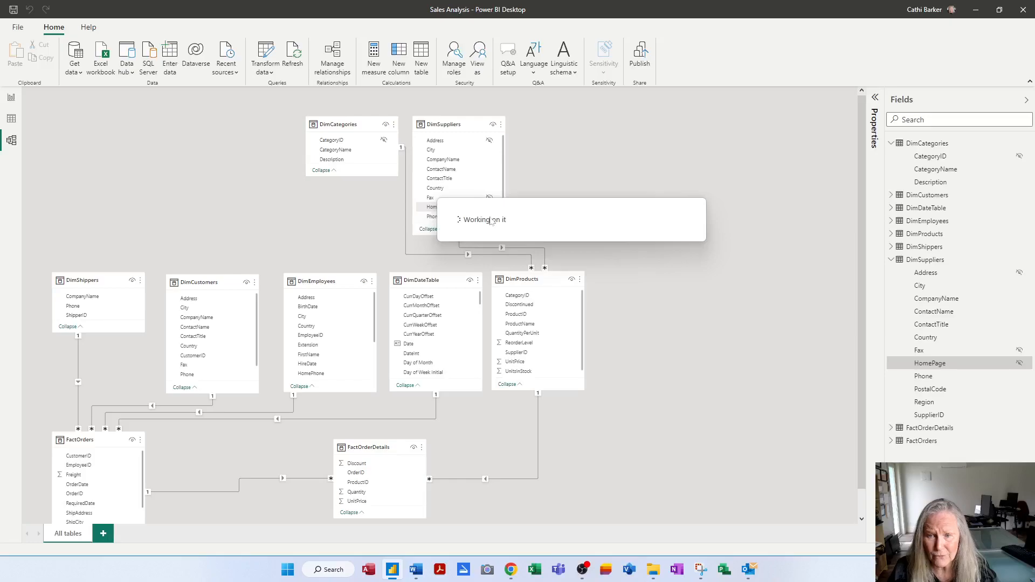
left_click(489, 217)
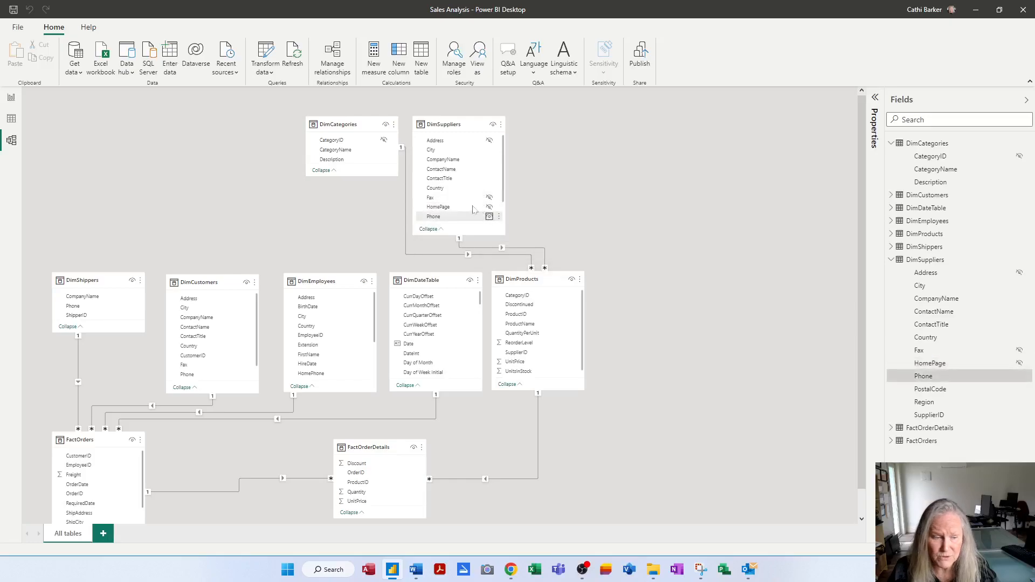
scroll(486, 207, "down", 1)
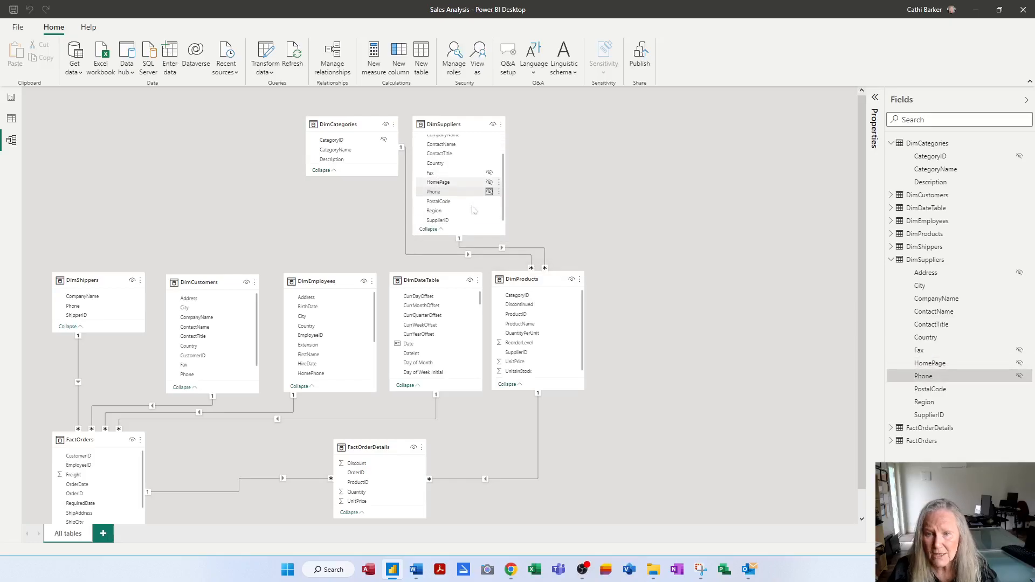
left_click(490, 199)
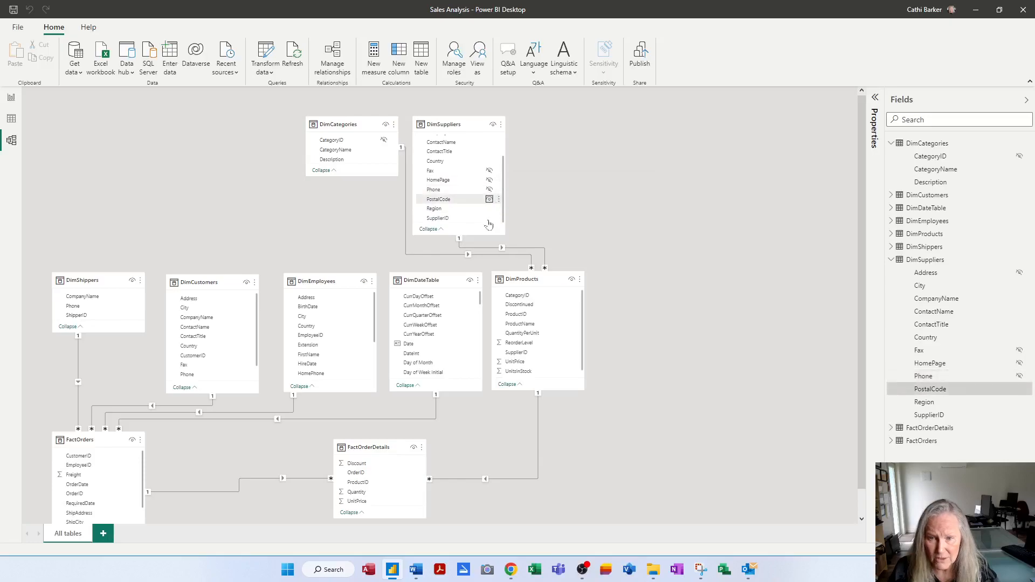
left_click(489, 218)
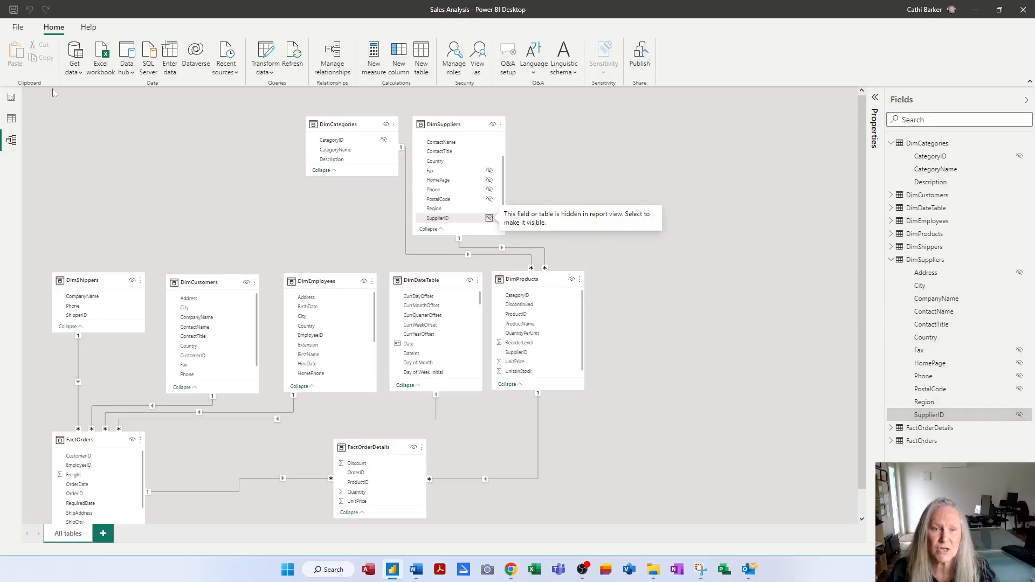
Step: Compare the DimCustomers and DimSuppliers fields available in report view, and examine the DimSuppliers columns in data view
left_click(11, 99)
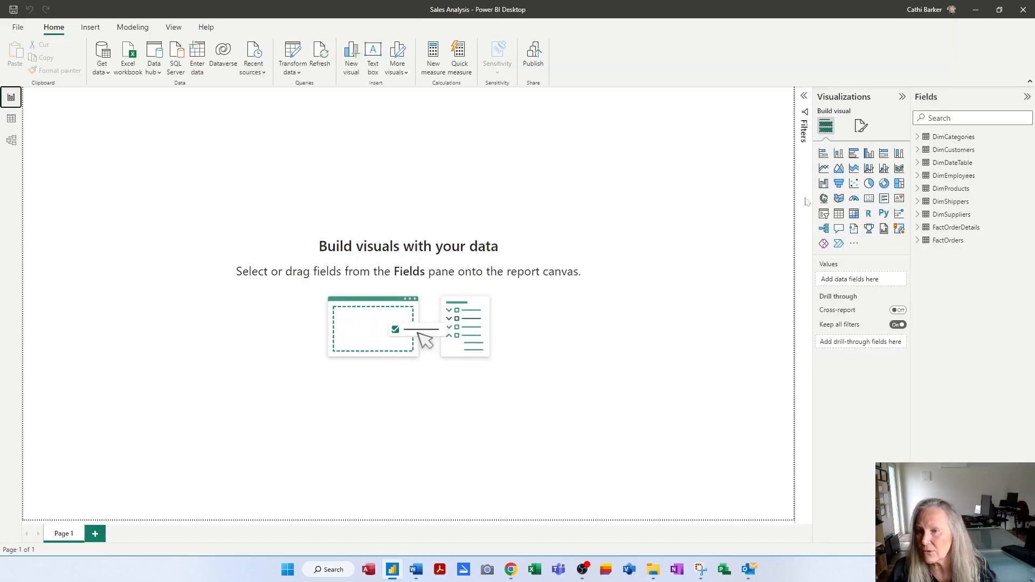
left_click(918, 150)
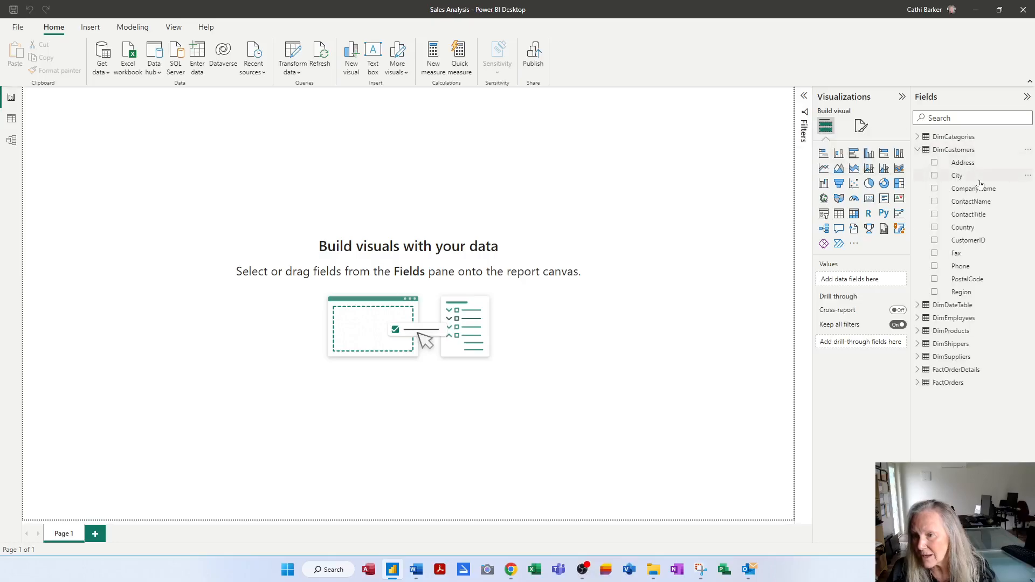
left_click(920, 151)
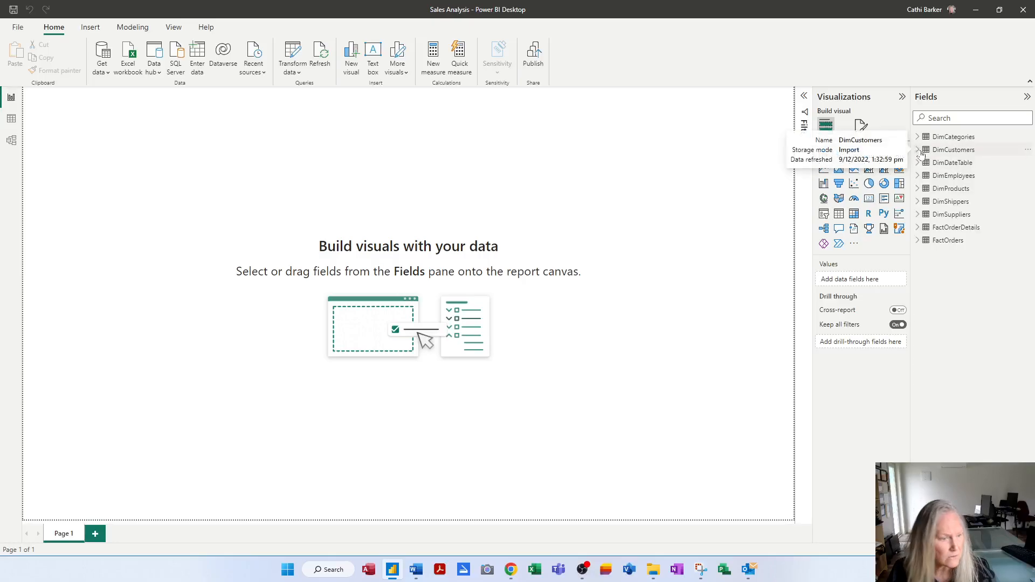
left_click(917, 215)
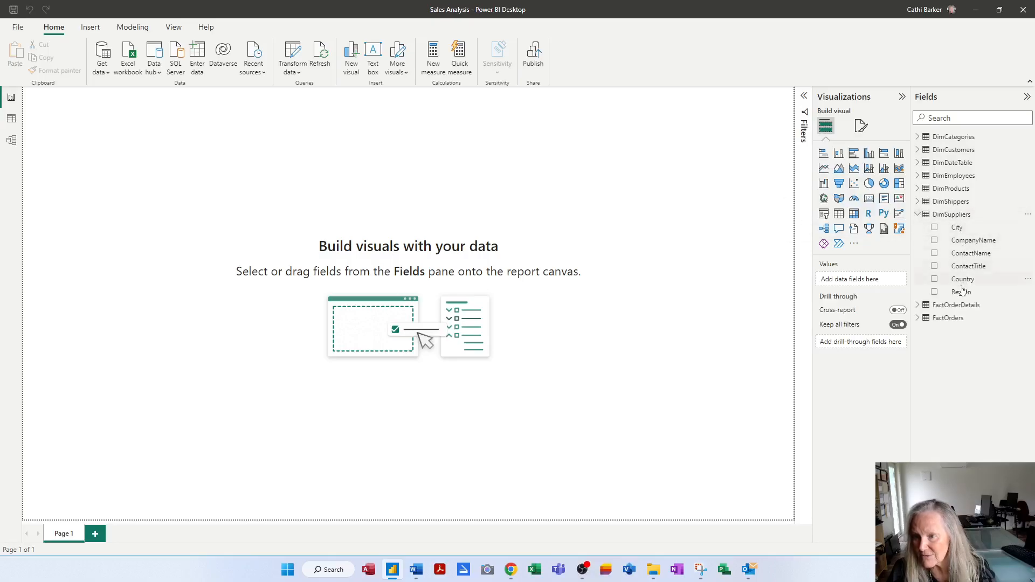
left_click(917, 215)
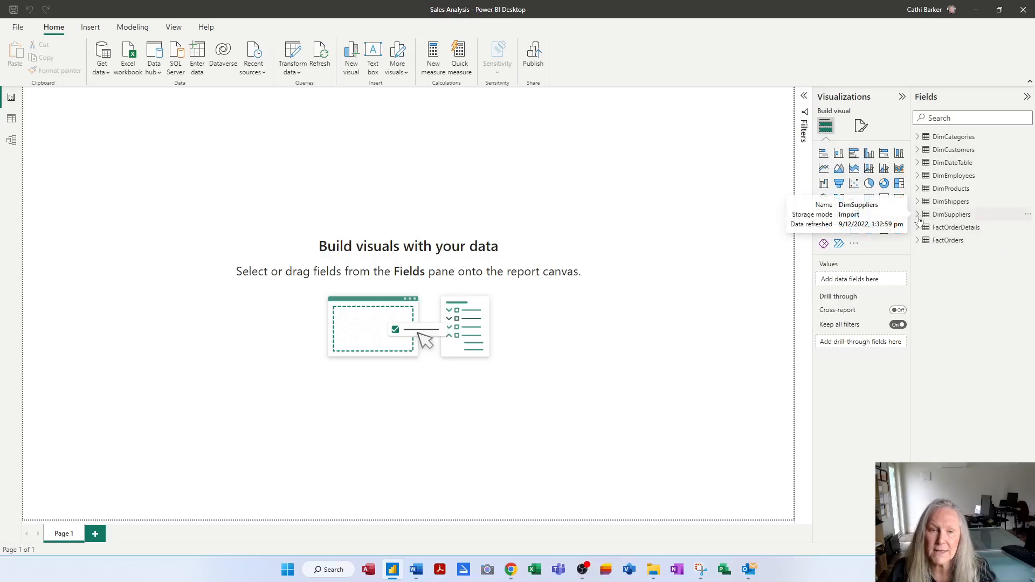
left_click(11, 120)
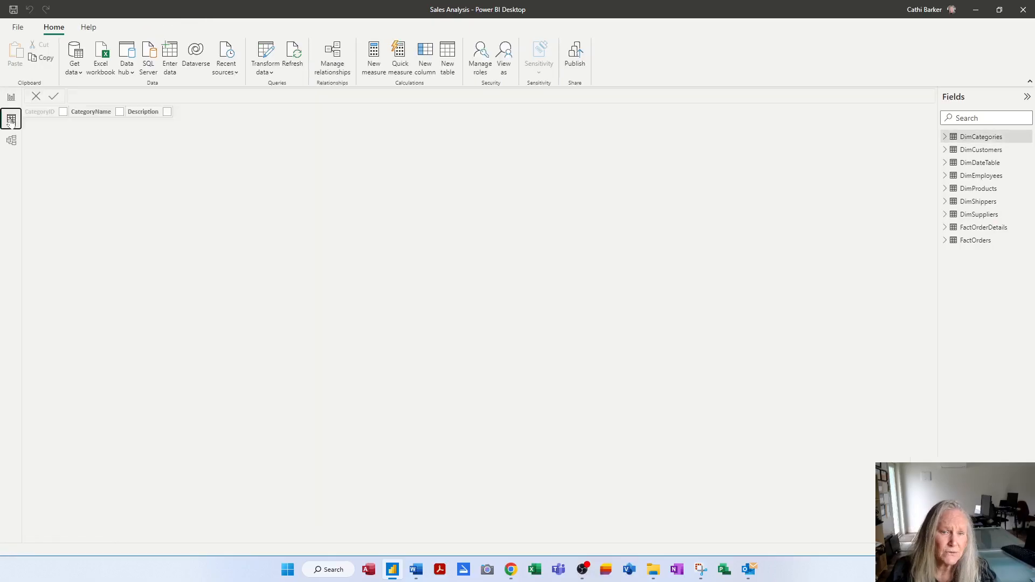
left_click(978, 215)
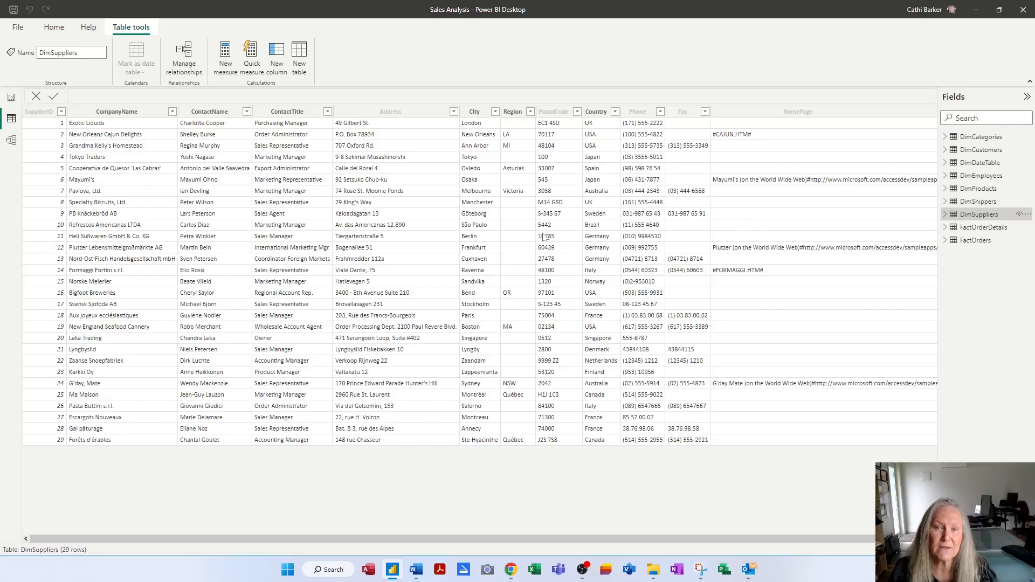
Step: In the model view, hide the ShipperID and Phone fields of the DimShippers table
left_click(11, 141)
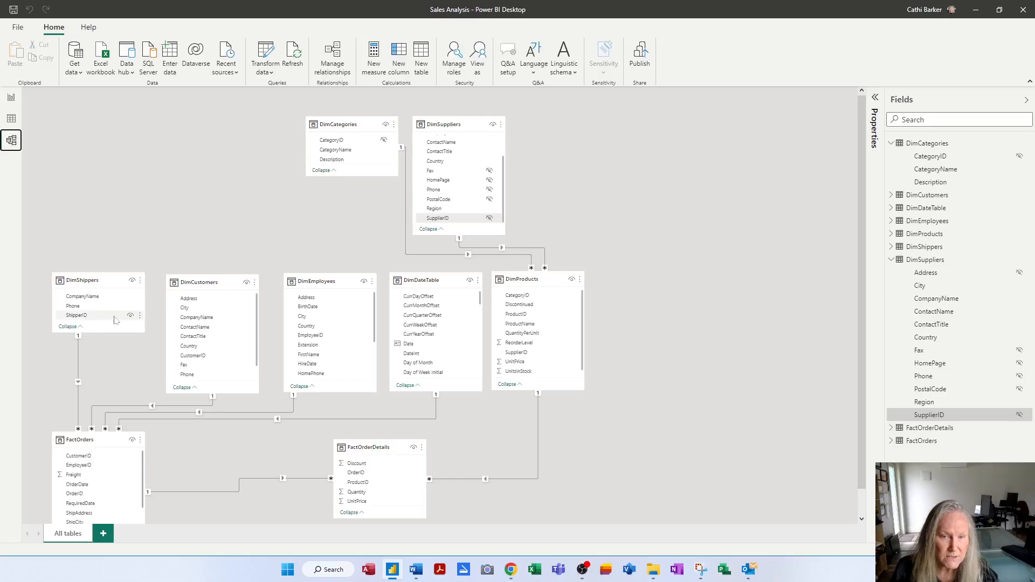
left_click(131, 320)
left_click(131, 316)
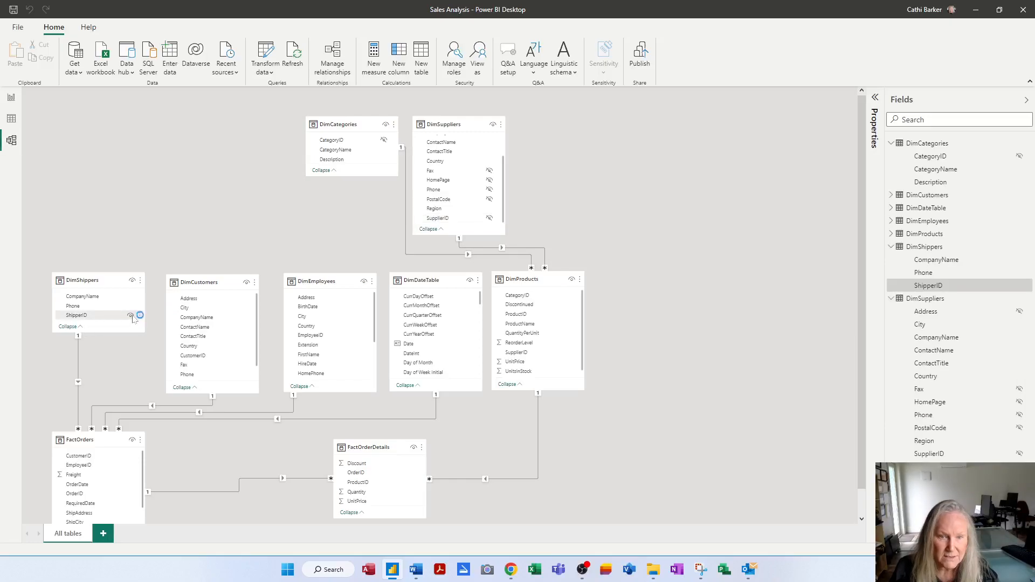
left_click(130, 306)
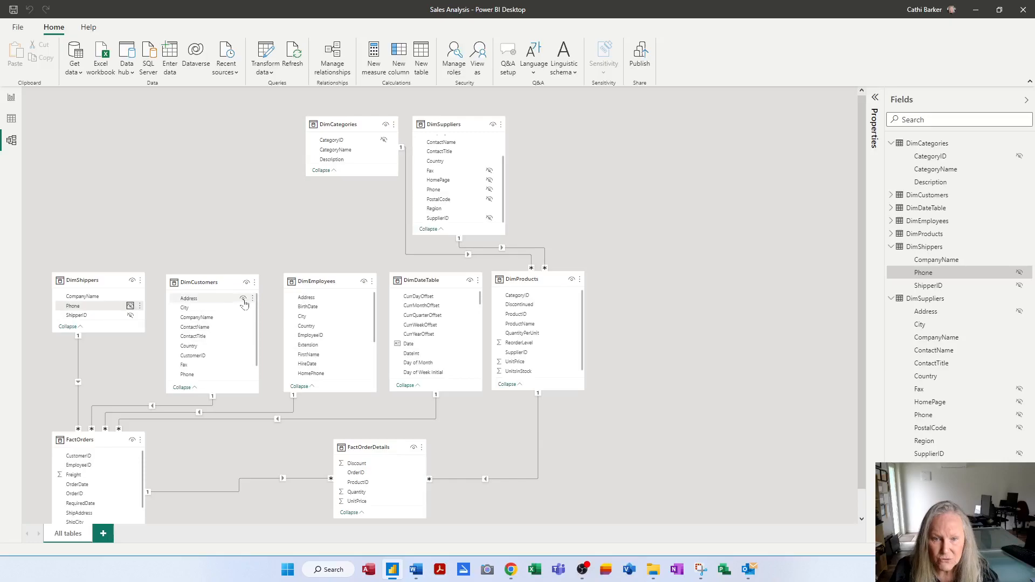
Step: Hide the Address, CustomerID, Fax, Phone and PostalCode fields of the DimCustomers table
left_click(243, 300)
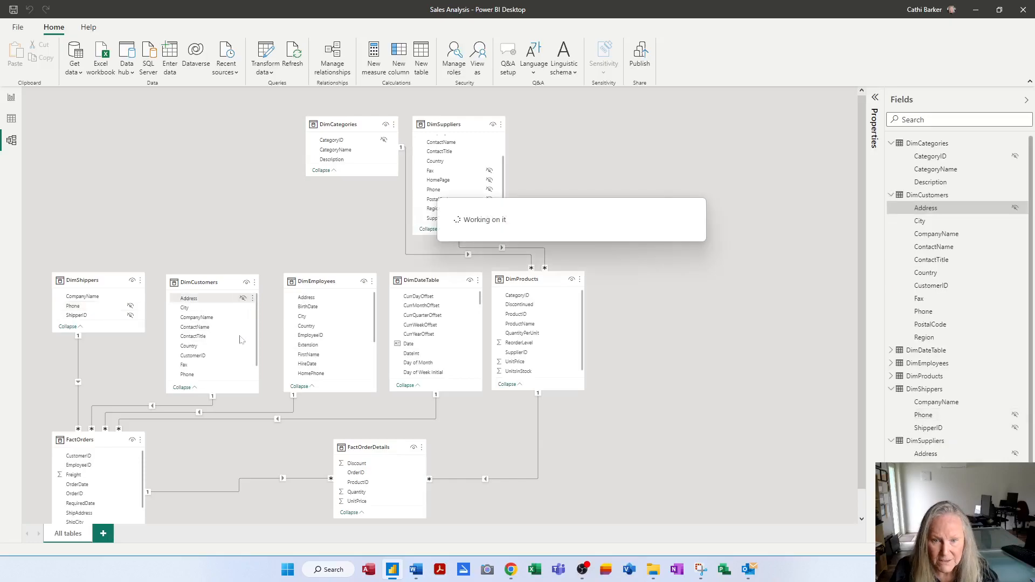
left_click(244, 357)
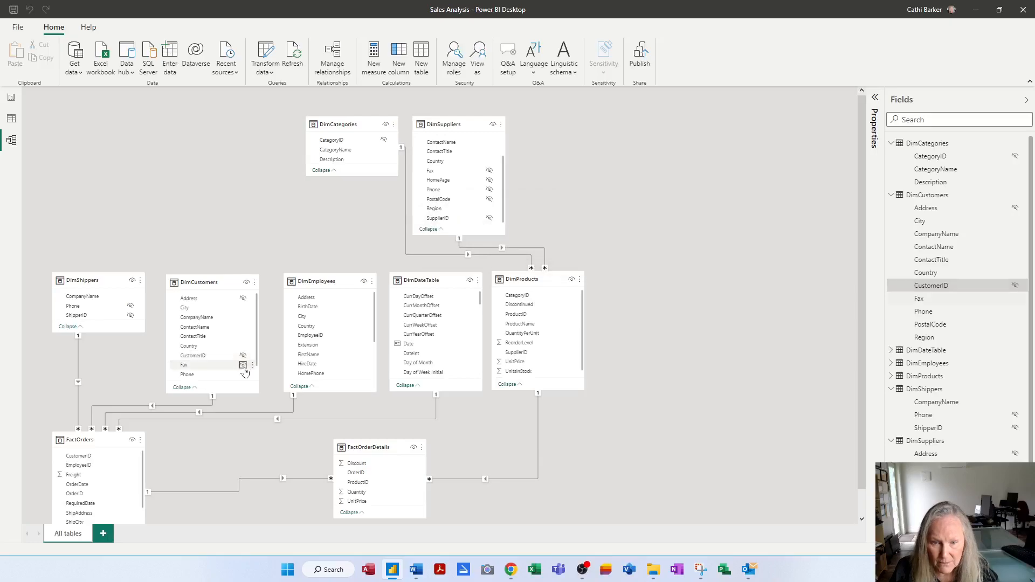
left_click(243, 365)
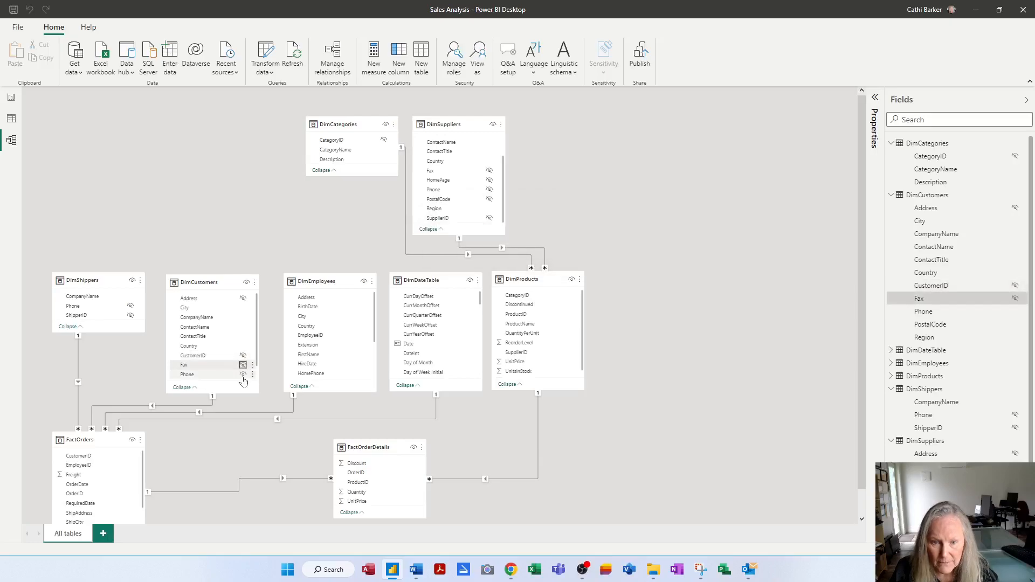
left_click(243, 376)
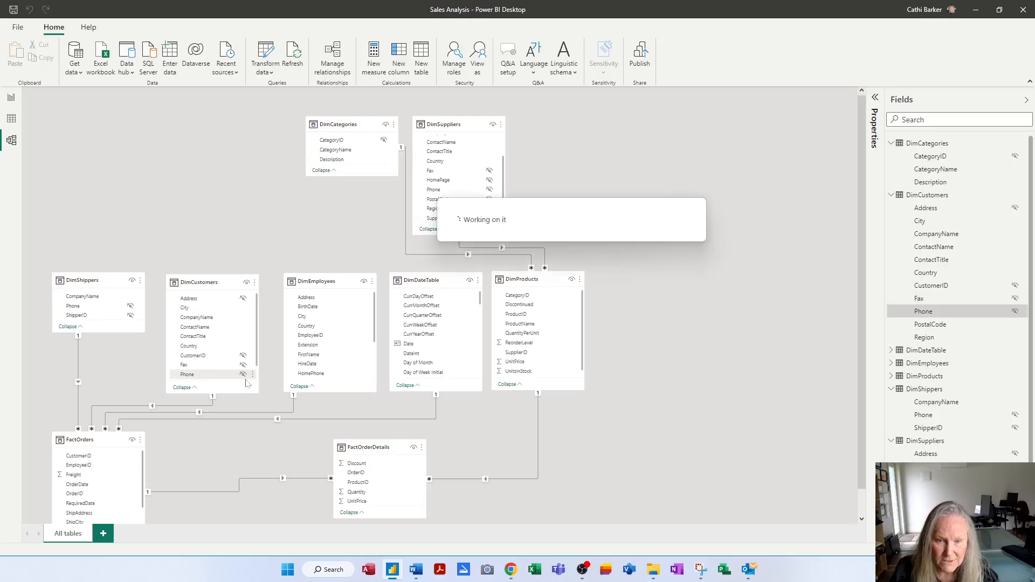
scroll(258, 367, "down", 2)
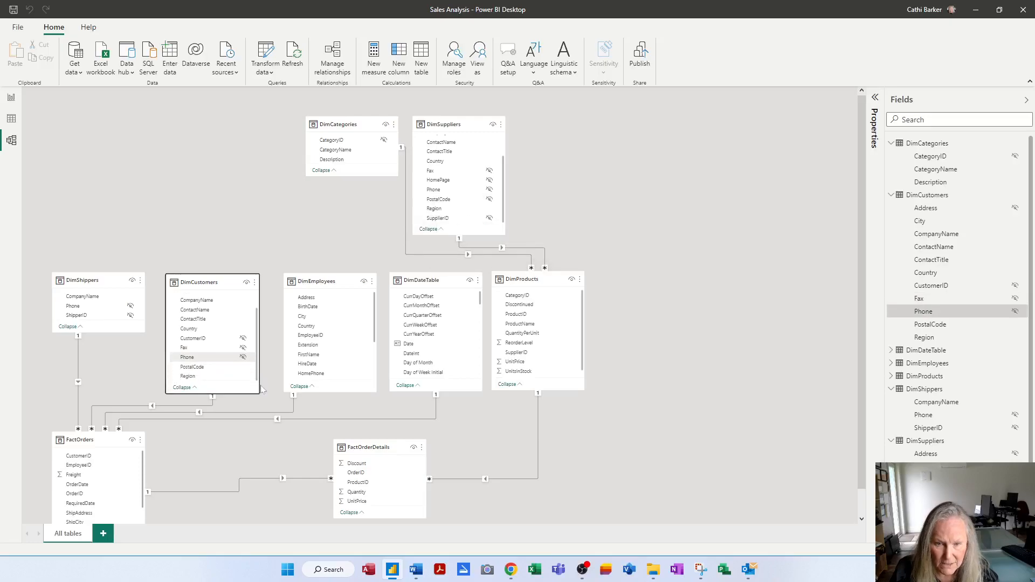
left_click(243, 370)
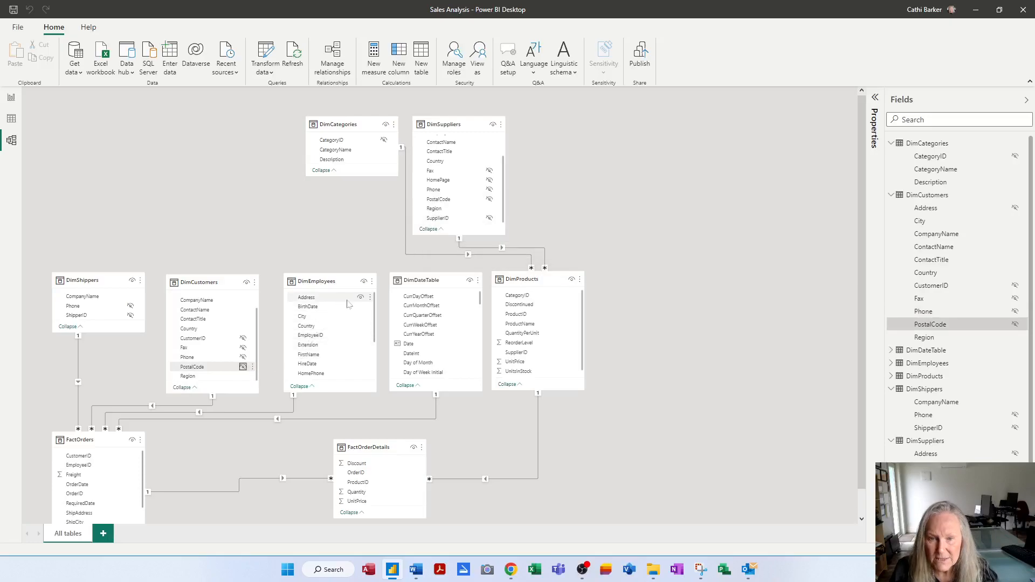
Step: Hide the Address, EmployeeID, Extension, HomePhone, Notes and PostalCode fields of the DimEmployees table
left_click(361, 298)
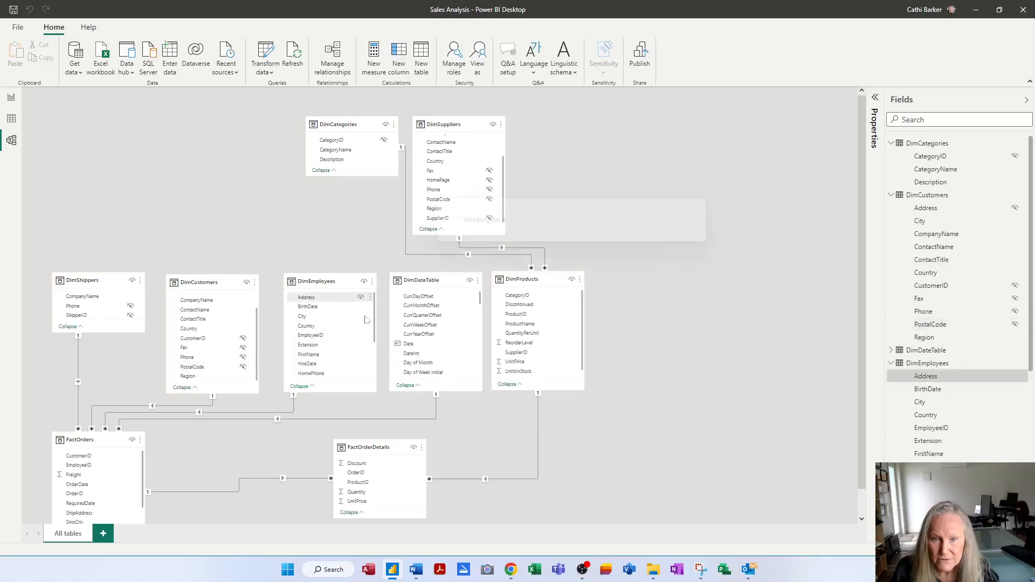
left_click(359, 335)
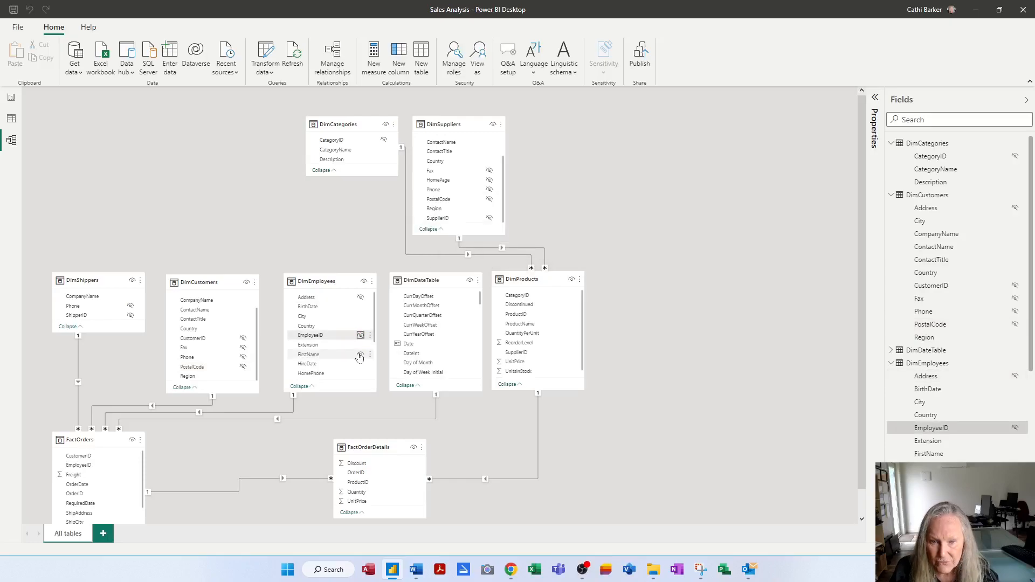
left_click(361, 345)
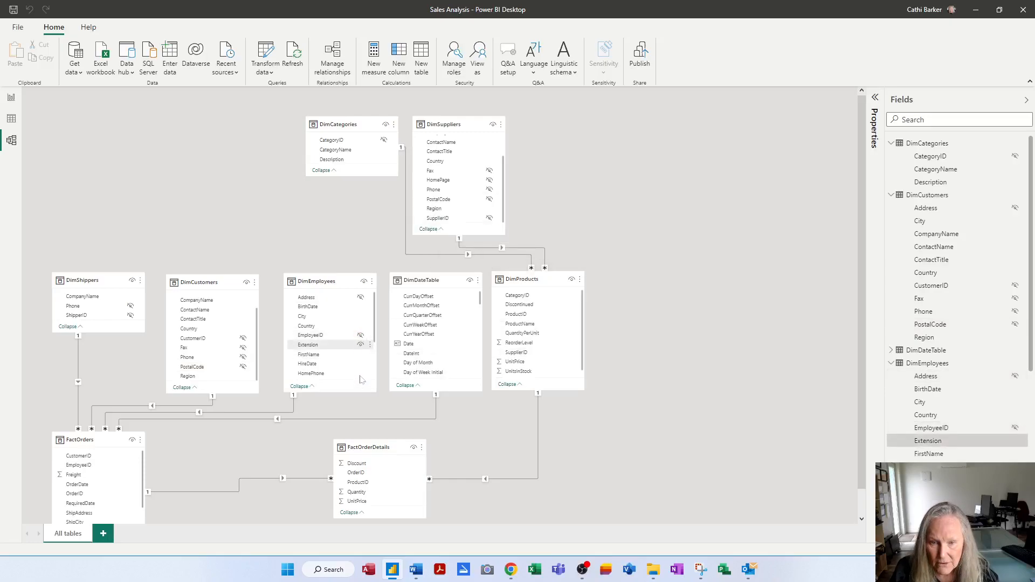
left_click(361, 375)
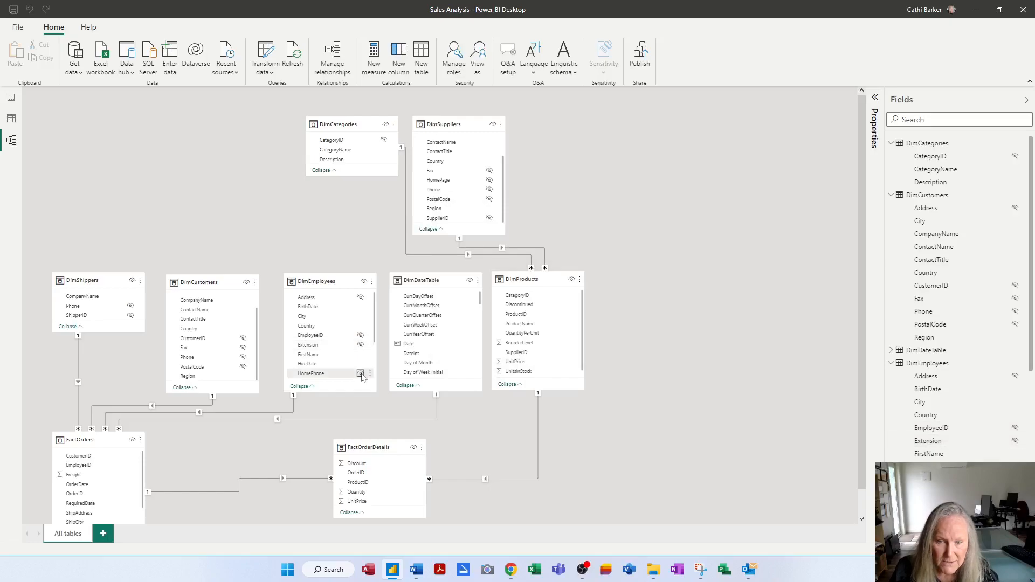
scroll(365, 359, "down", 1)
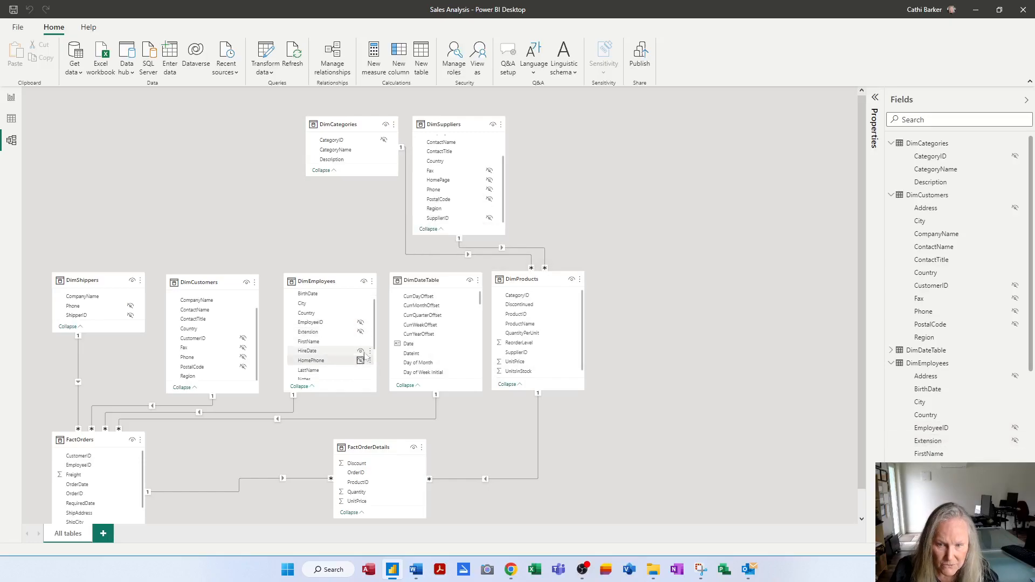
scroll(365, 353, "down", 2)
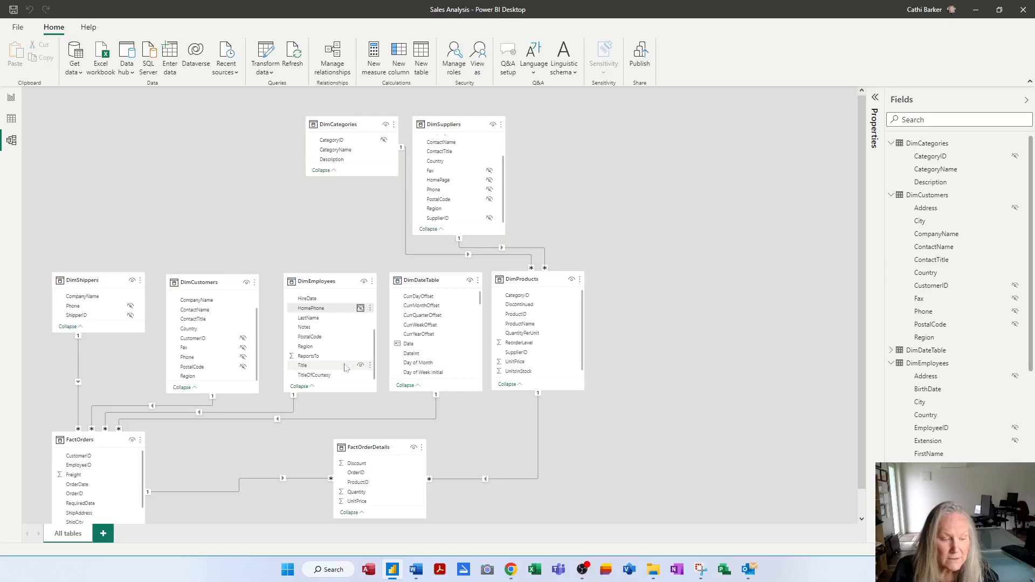
left_click(361, 329)
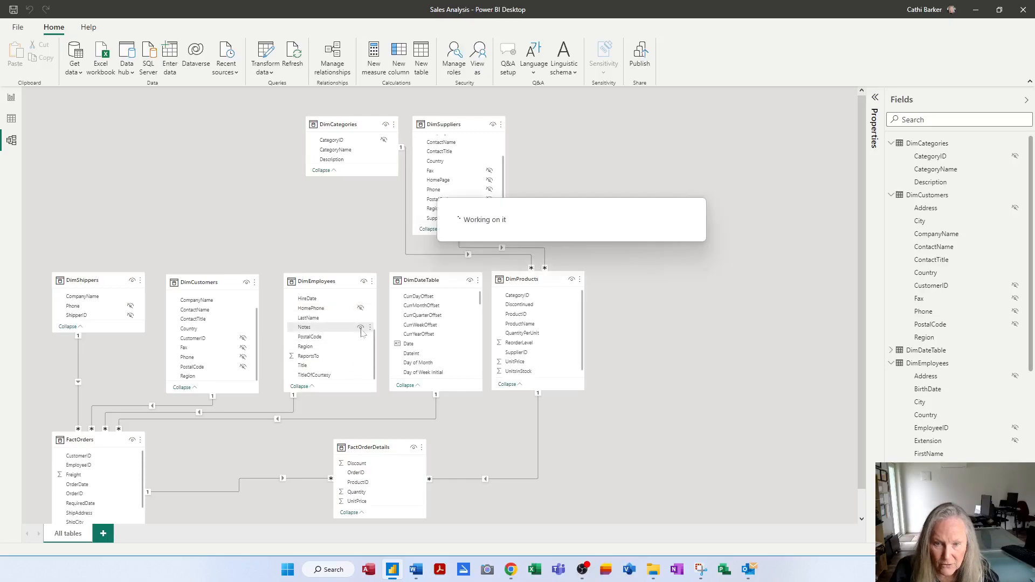
left_click(361, 336)
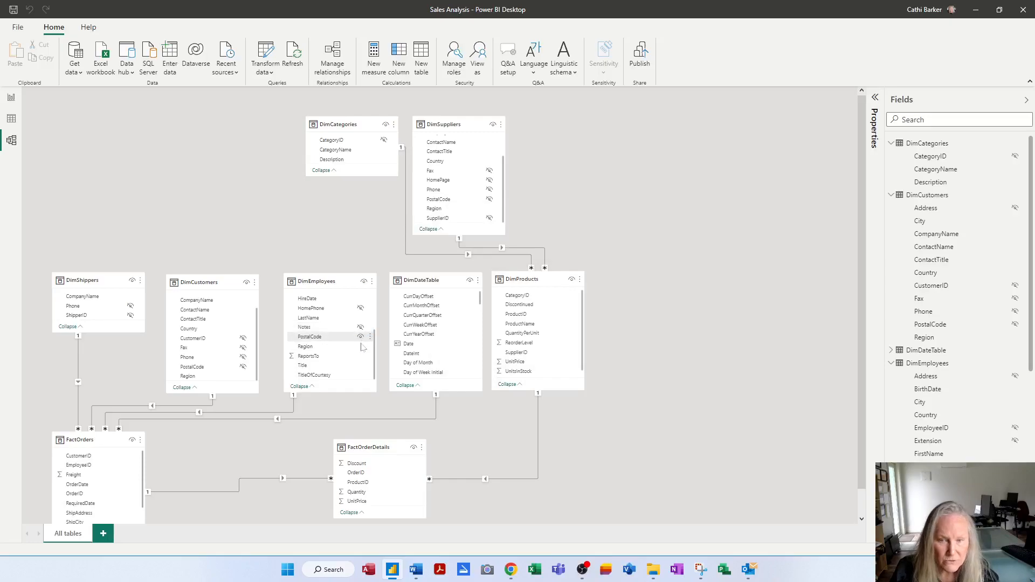
left_click(365, 376)
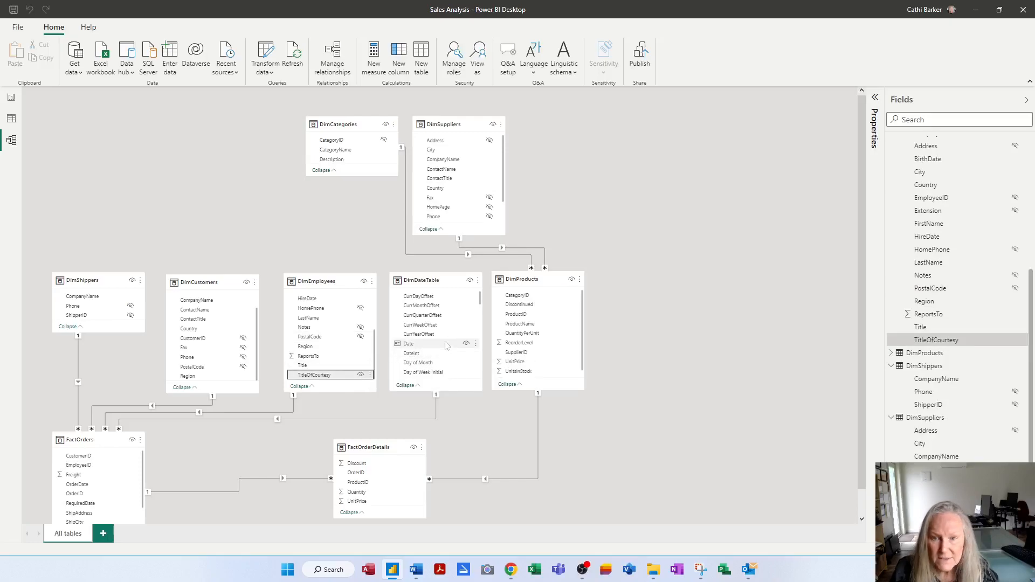
Step: Hide the CurrDayOffset, CurrMonthOffset, CurrQuarterOffset, CurrWeekOffset and CurrYearOffset fields of the DimDateTable table
left_click(465, 297)
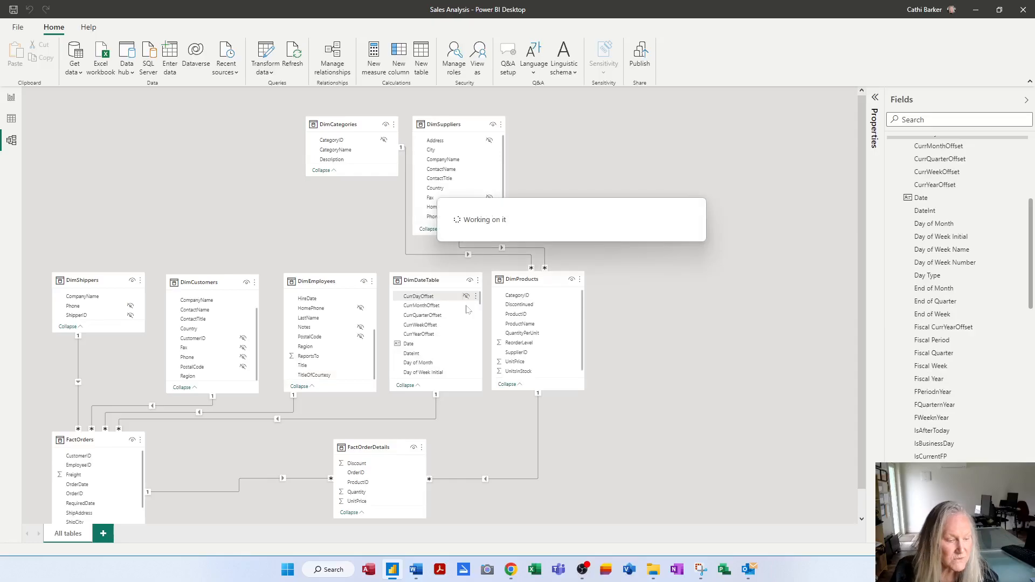
left_click(467, 306)
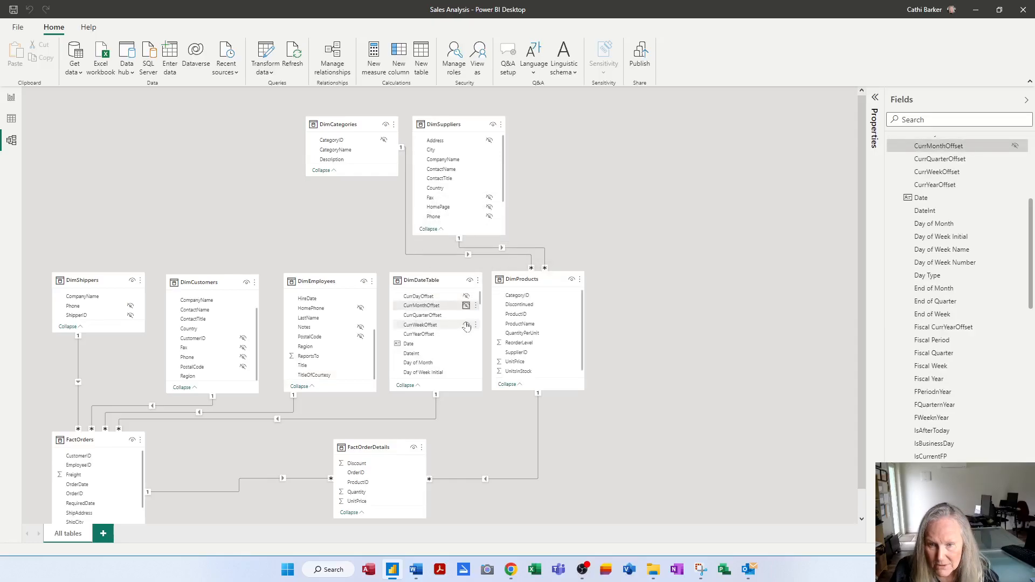
left_click(467, 315)
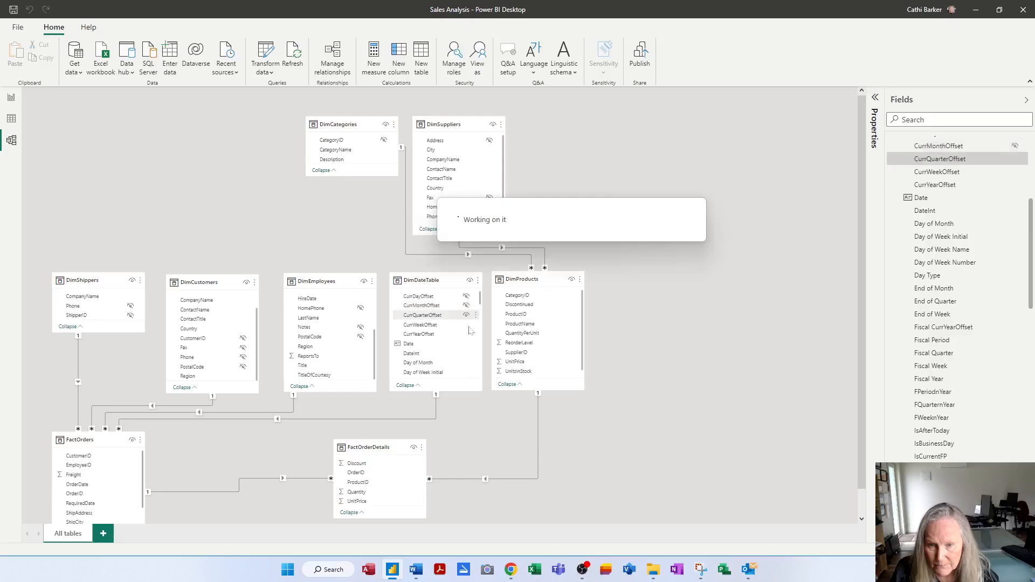
left_click(466, 324)
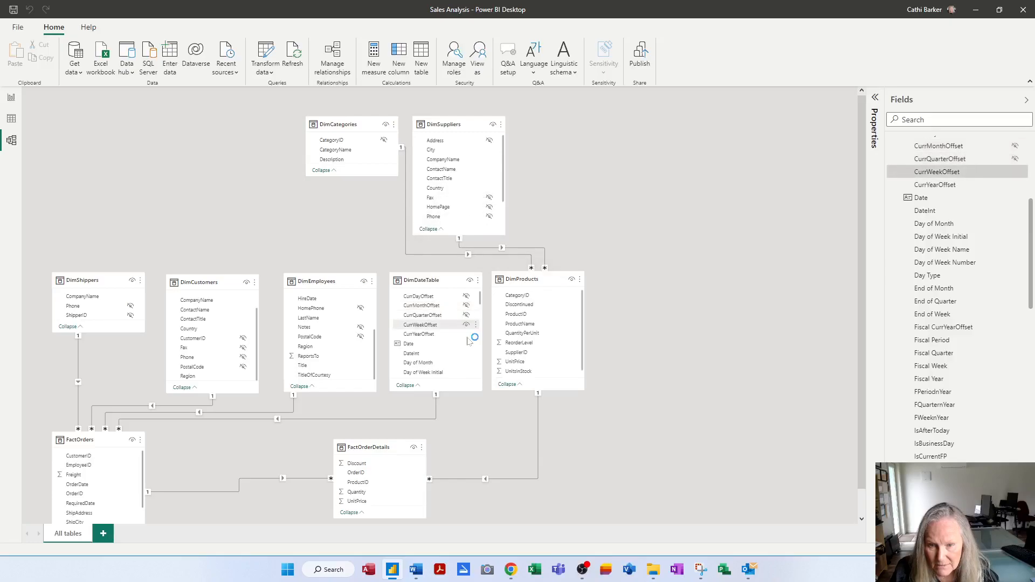
left_click(467, 335)
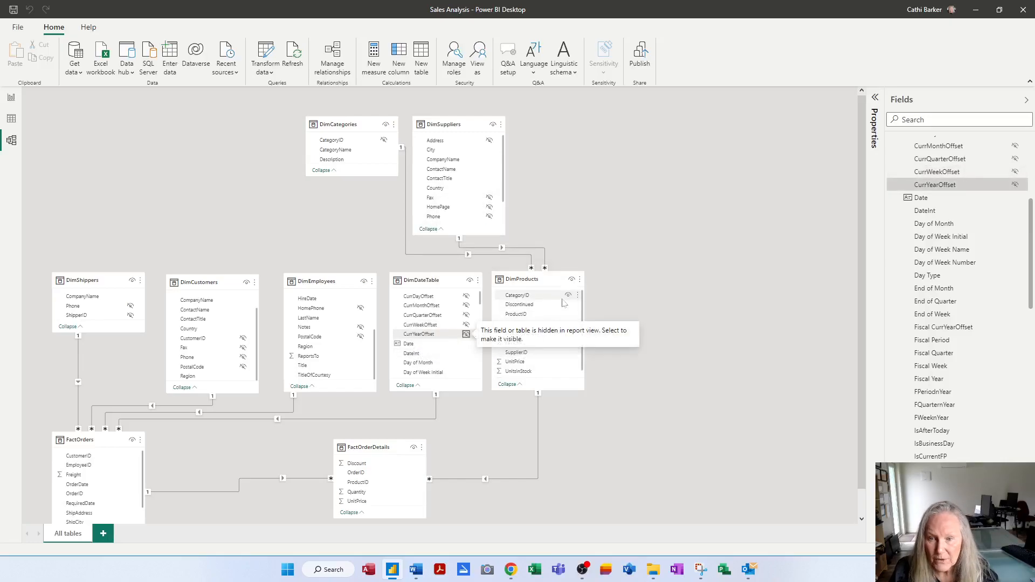
Step: Hide the CategoryID, ProductID and SupplierID fields of the DimProducts table
left_click(568, 296)
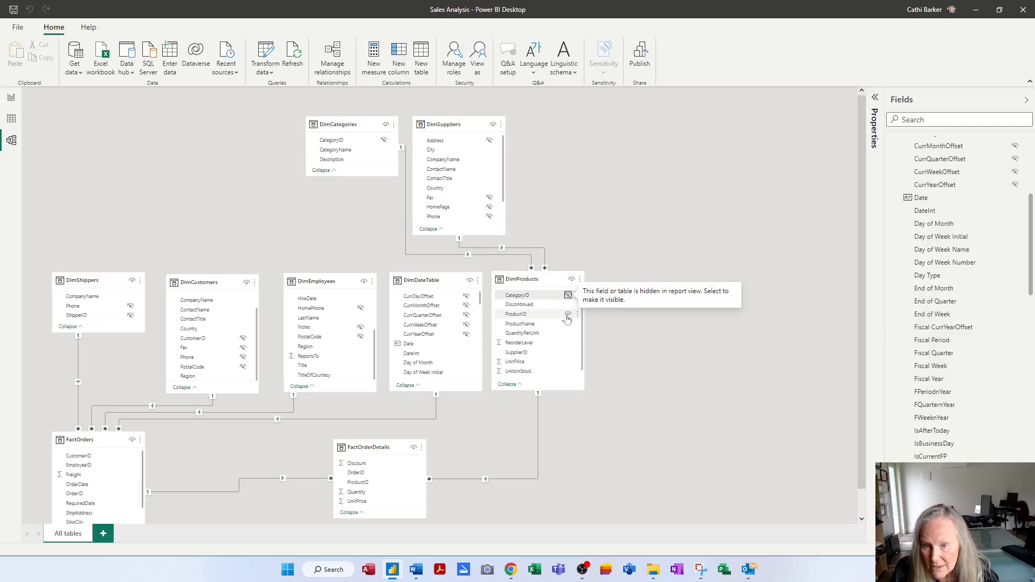
left_click(568, 352)
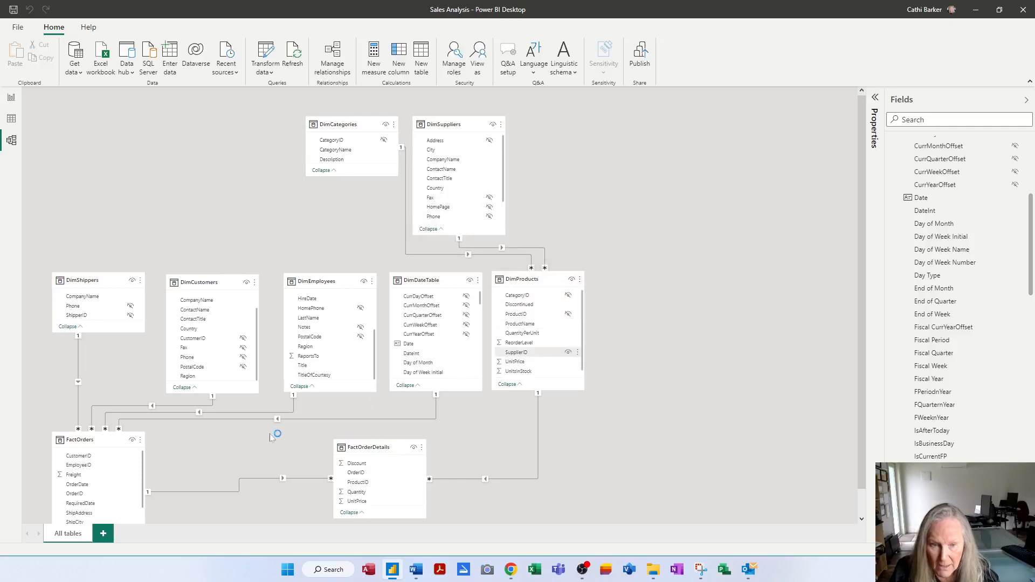
Step: Hide CustomerID, EmployeeID, ShipAddress, ShipPostalCode and ShipVia in the FactOrders table, and OrderID and ProductID in the FactOrderDetails table
scroll(177, 457, "down", 1)
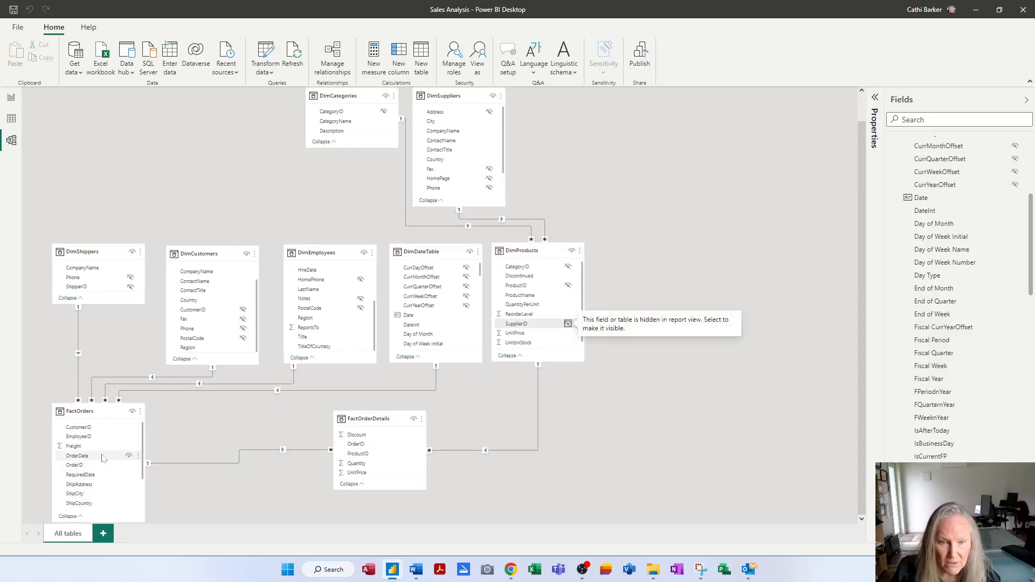
left_click(129, 427)
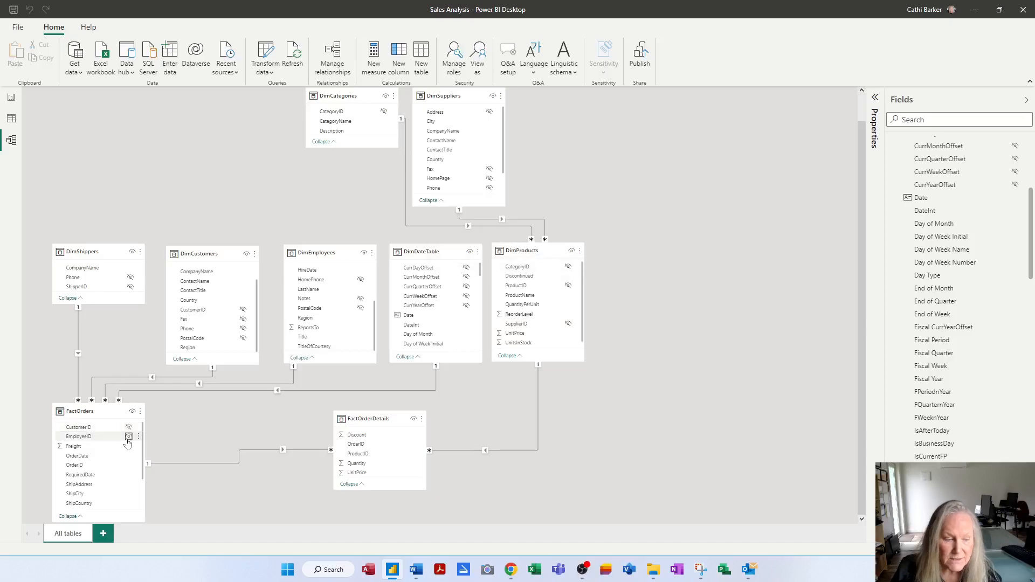
left_click(129, 437)
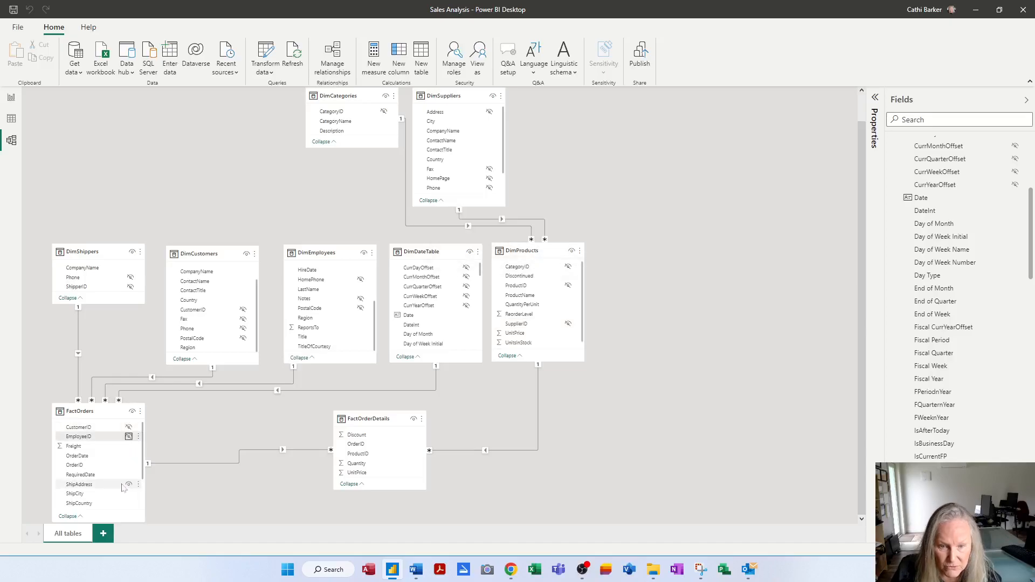
left_click(128, 485)
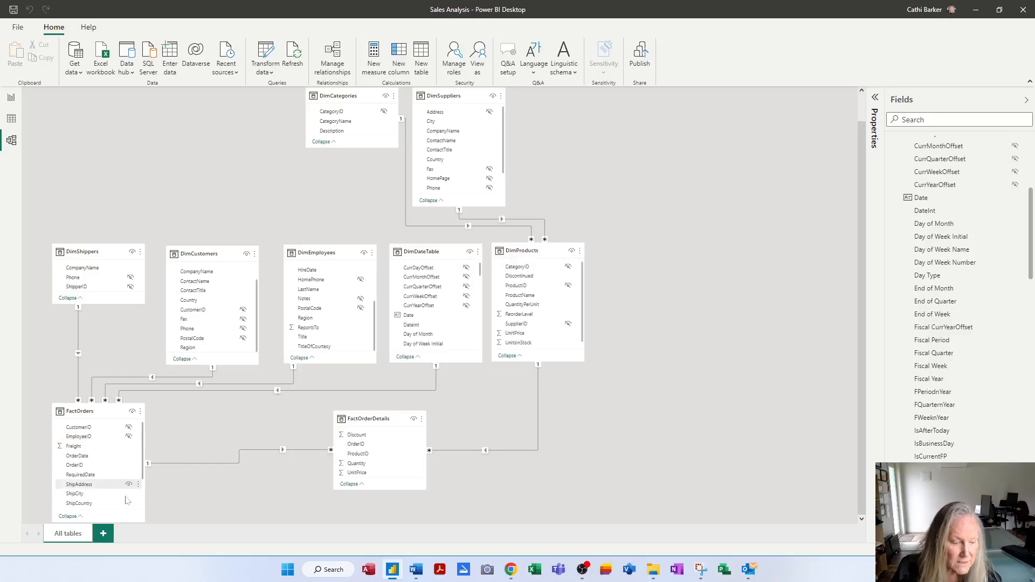
scroll(130, 501, "down", 2)
scroll(131, 503, "down", 1)
left_click(129, 486)
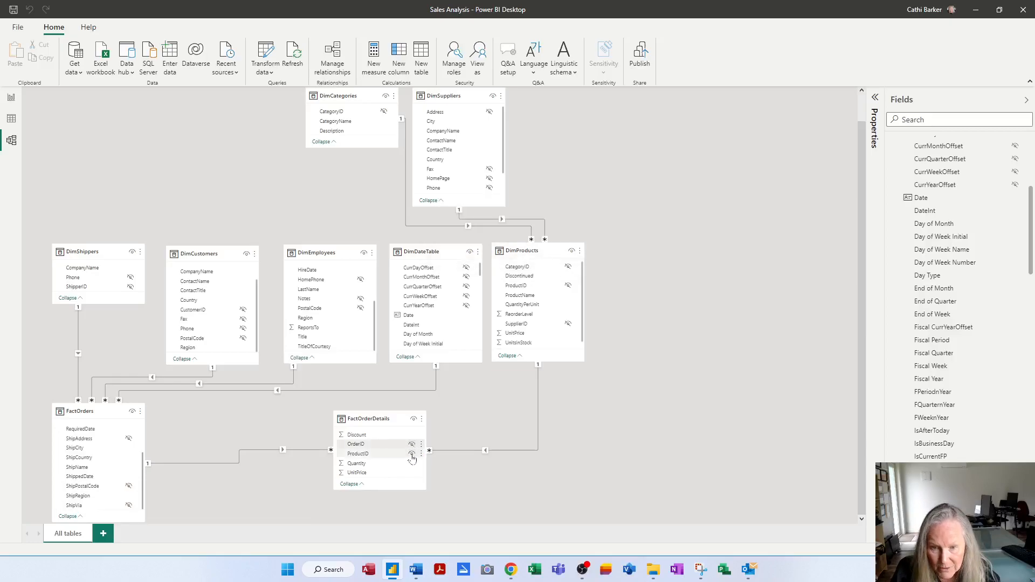
left_click(412, 455)
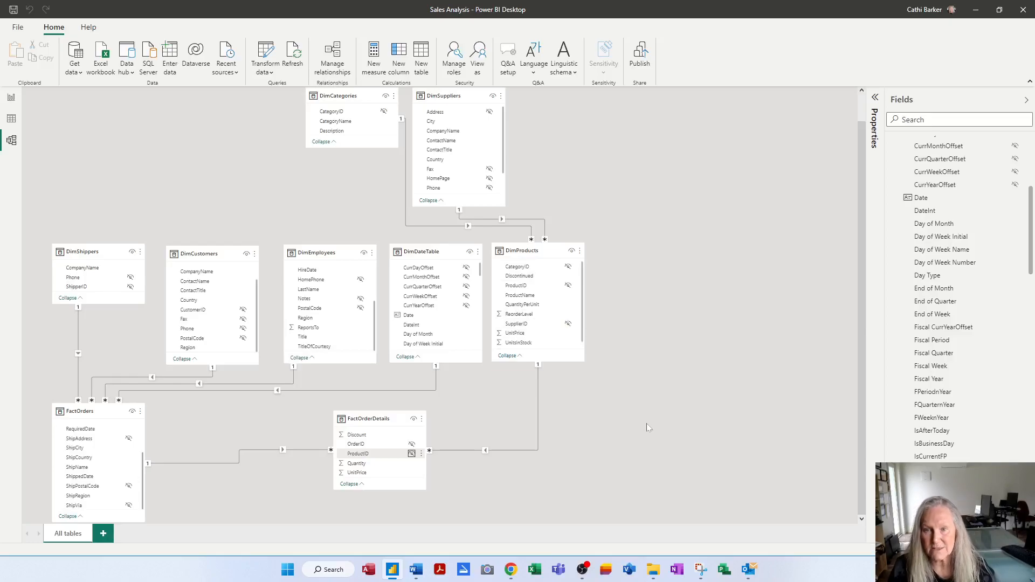
Step: Save the Sales Analysis file and switch to the report view
scroll(646, 423, "up", 1)
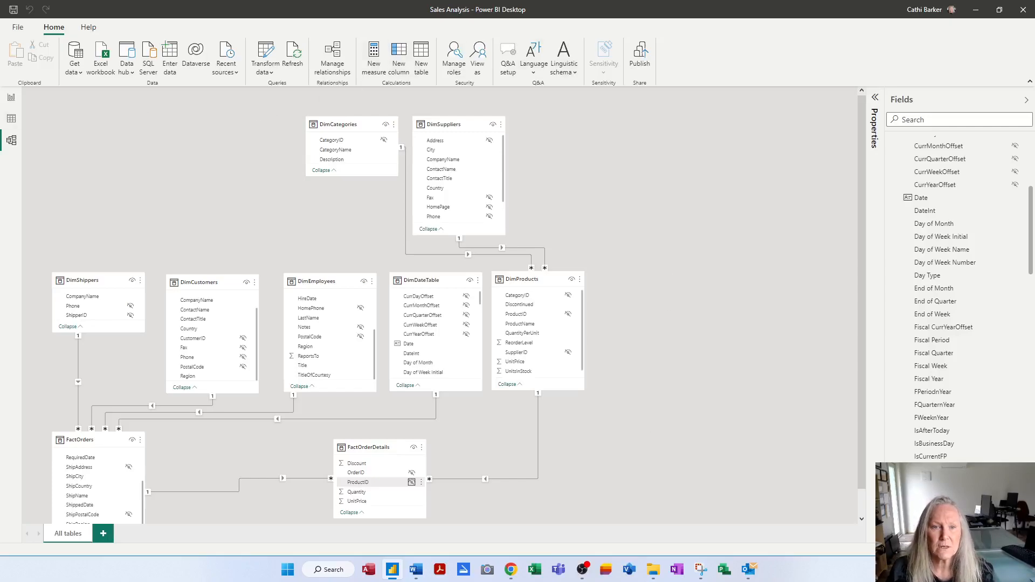
left_click(13, 9)
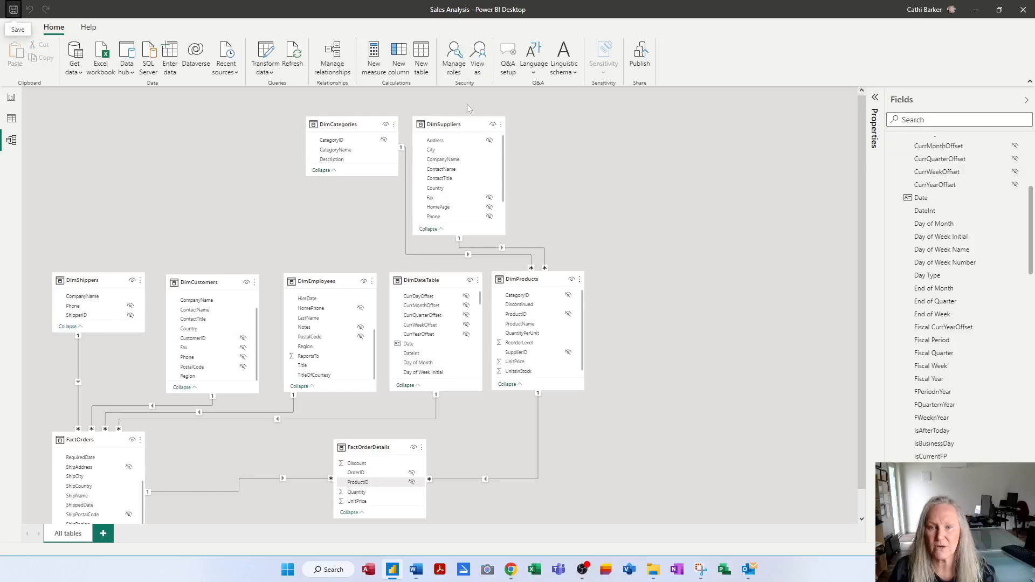
left_click(12, 100)
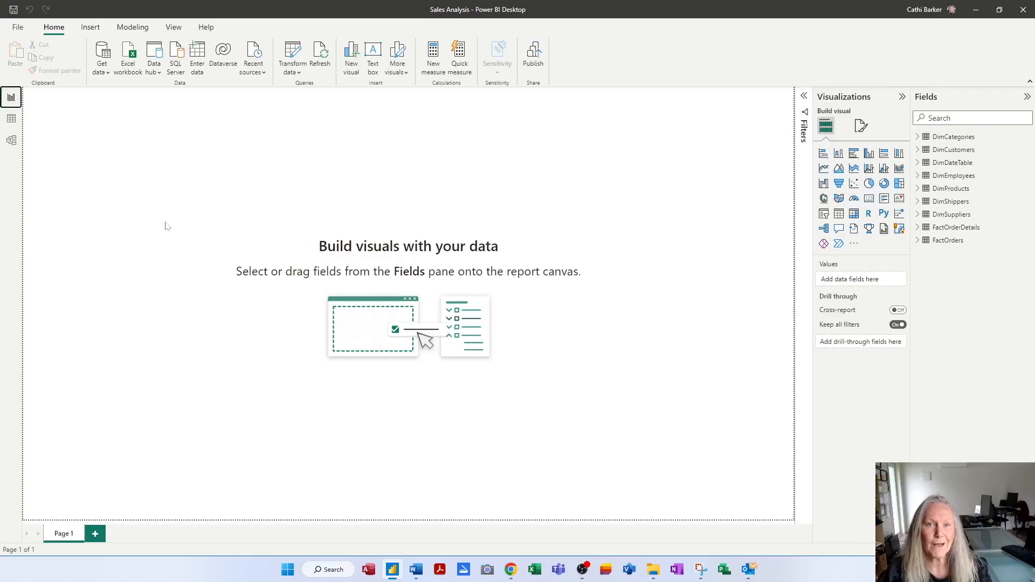